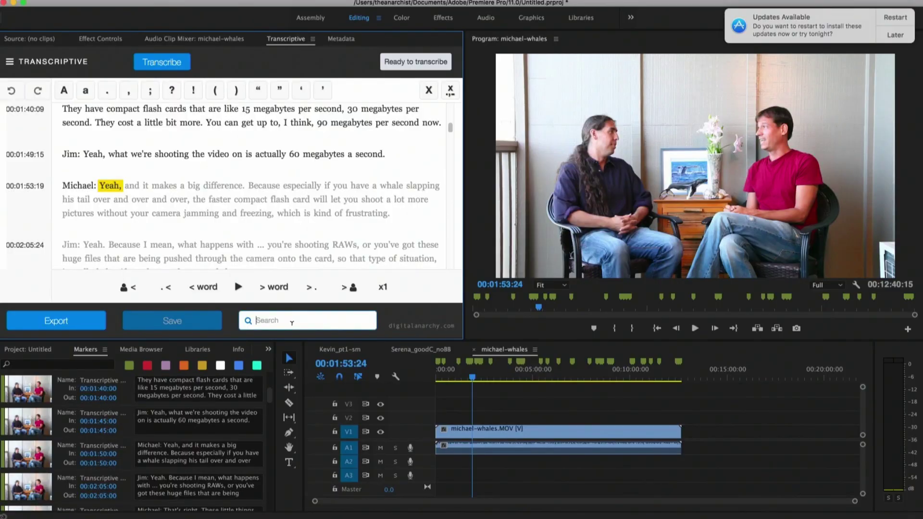
Step: Search the transcript for 'whales' and jump playback to the mention at 00:08:20
type("whales")
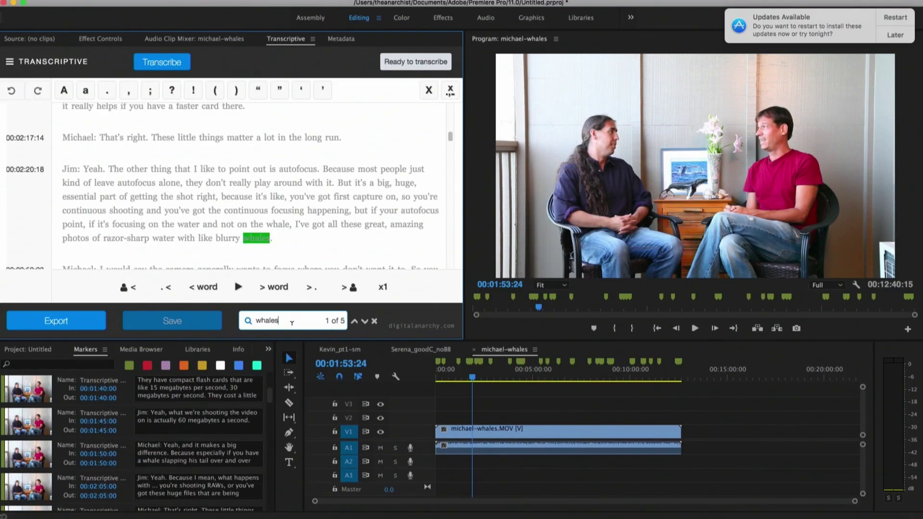
scroll(329, 179, "down", 15)
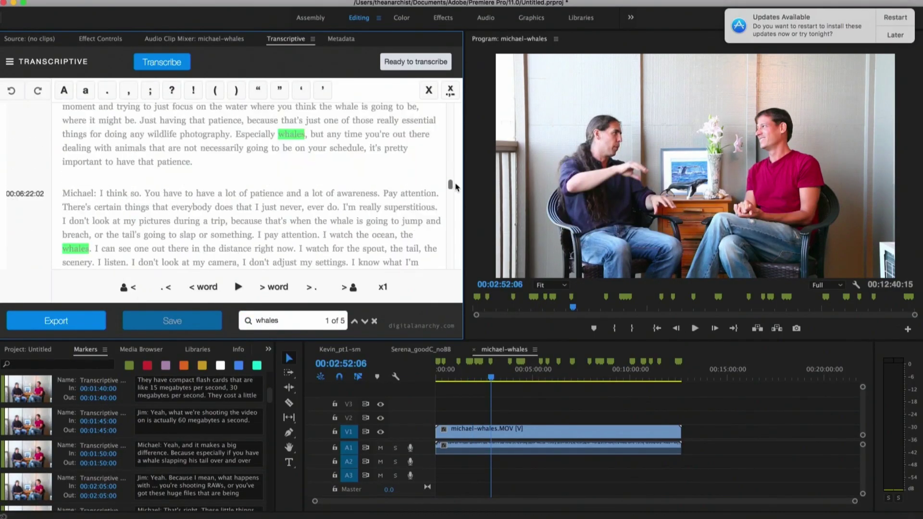
left_click(294, 176)
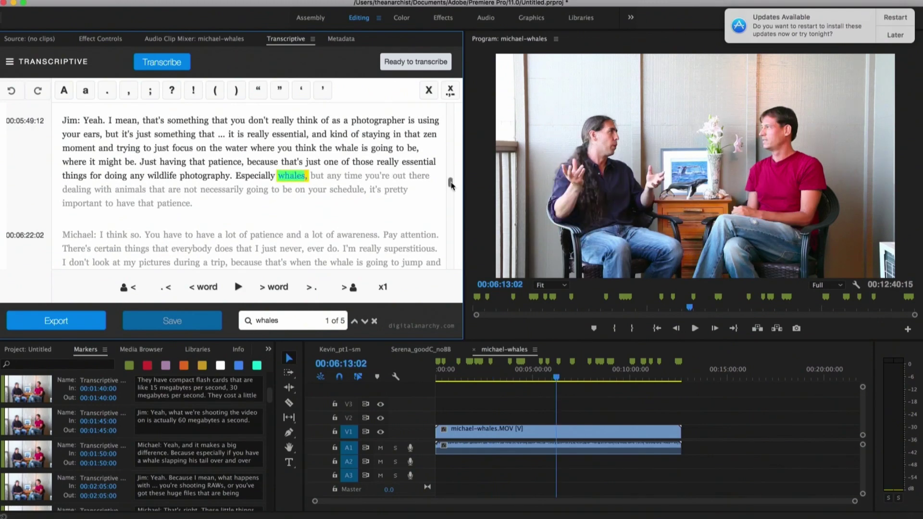
left_click_drag(450, 187, 439, 215)
left_click(185, 185)
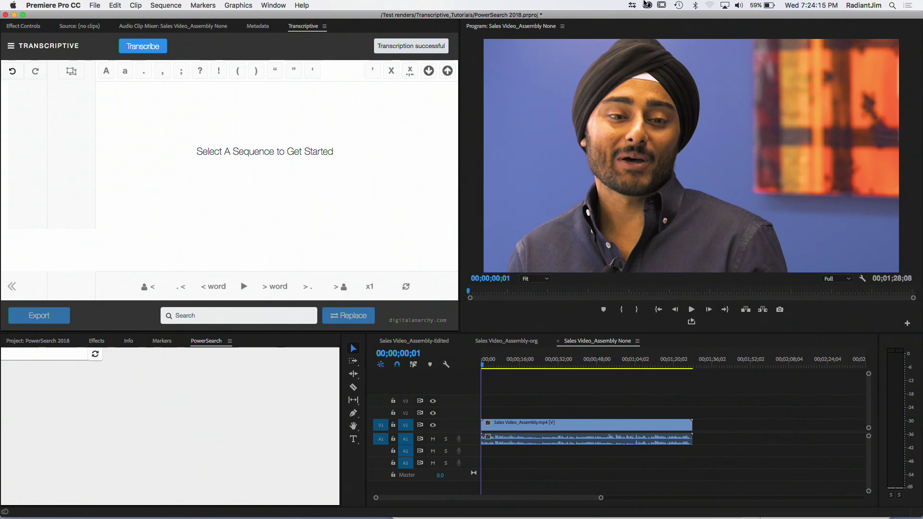
Step: Join the Mobile Anarchy Wi-Fi network and open Transcribe settings for Sales Video_Assembly None
left_click(710, 5)
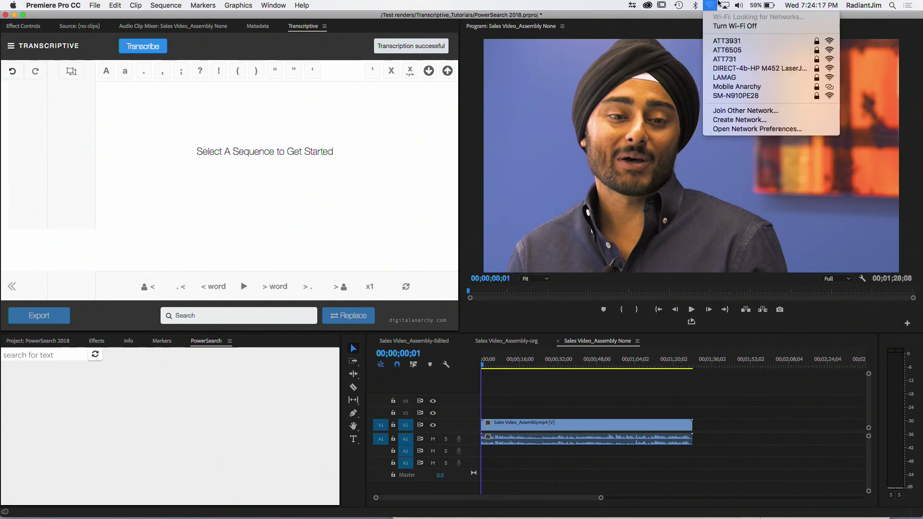
left_click(721, 87)
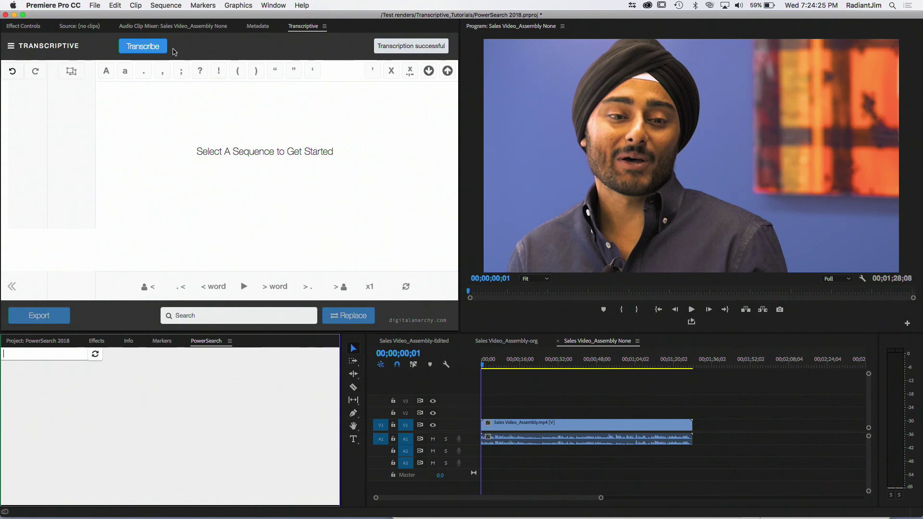
left_click(153, 47)
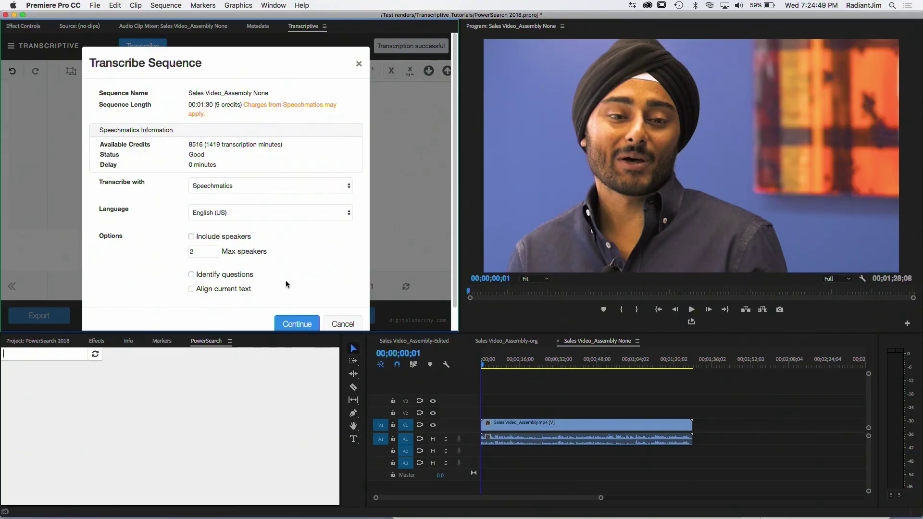
left_click(297, 325)
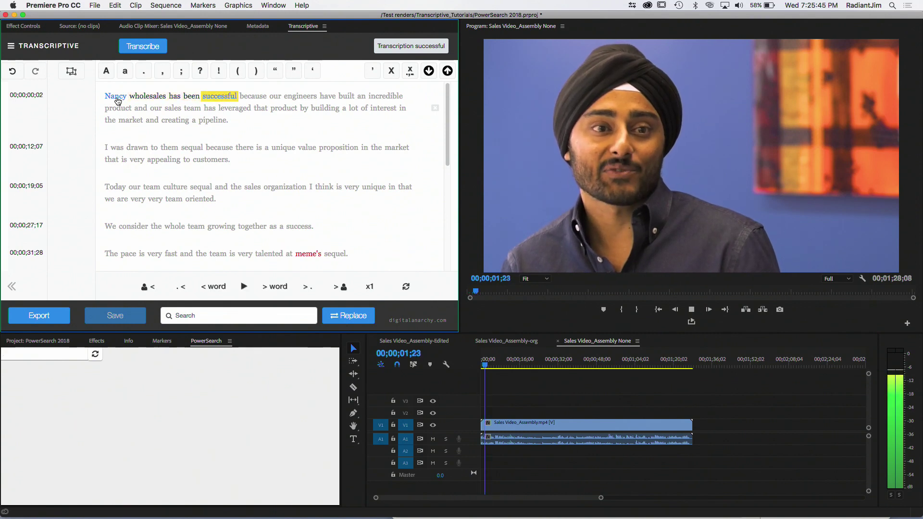
Step: Begin correcting the misheard opening word 'Nancy' in the finished transcript
left_click(117, 99)
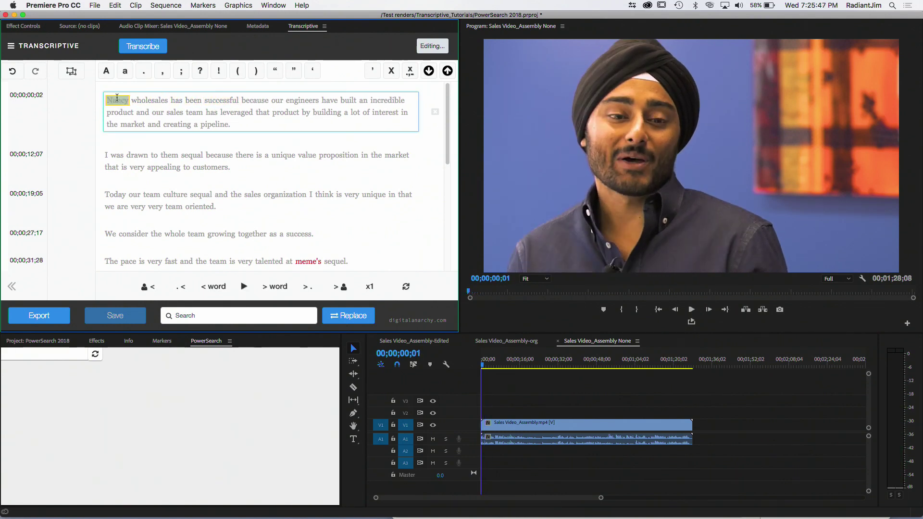
Step: Change the opening 'Nancy wholesales' to 'MemSQL sales' in the first paragraph
type("MemSQL")
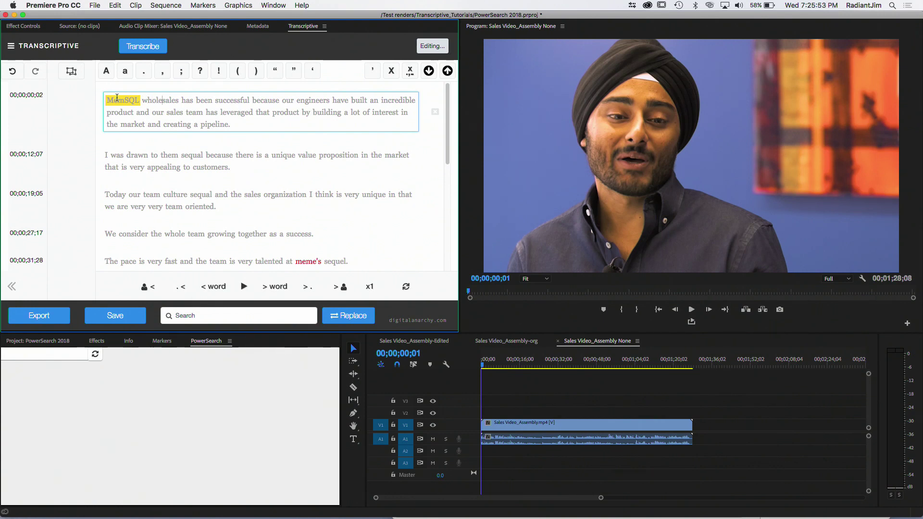
key("BackSpace")
key("BackSpace")
key("BackSpace")
key("BackSpace")
key("BackSpace")
key("Return")
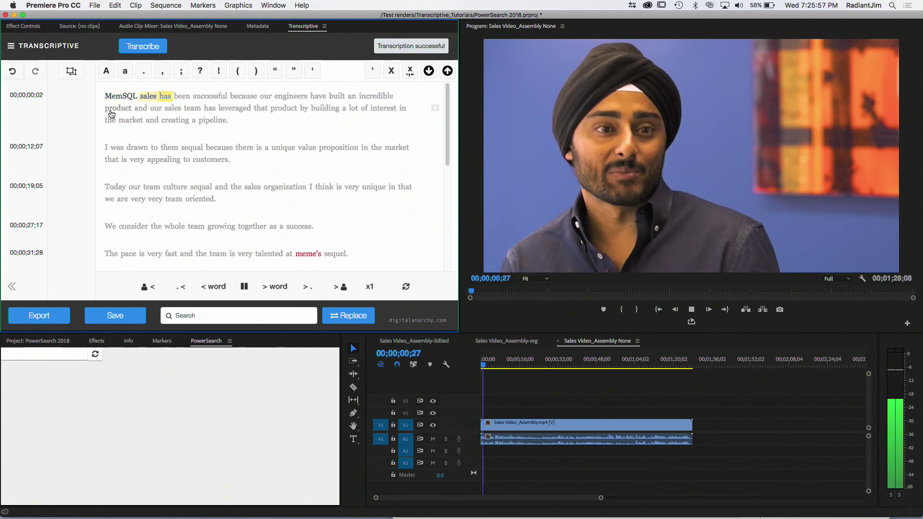
Step: Play back the corrected opening line and save the transcript
key("ctrl+space")
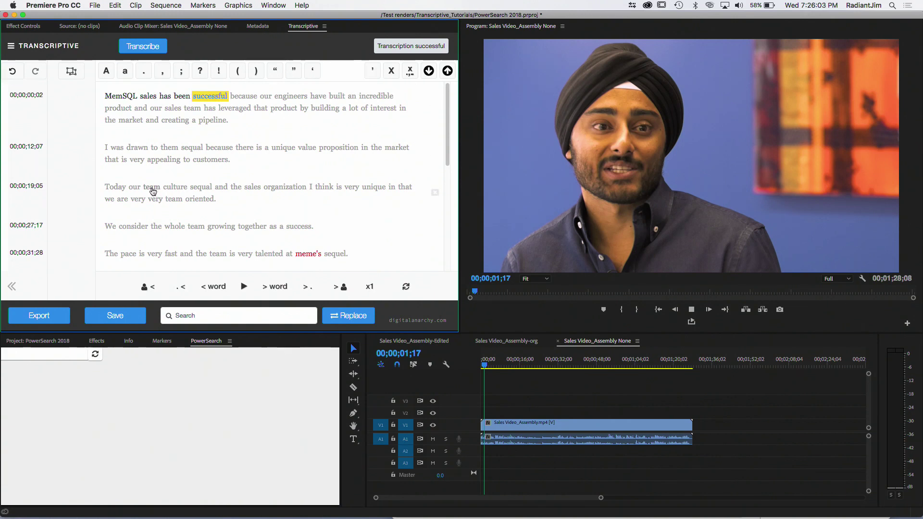
left_click(153, 191)
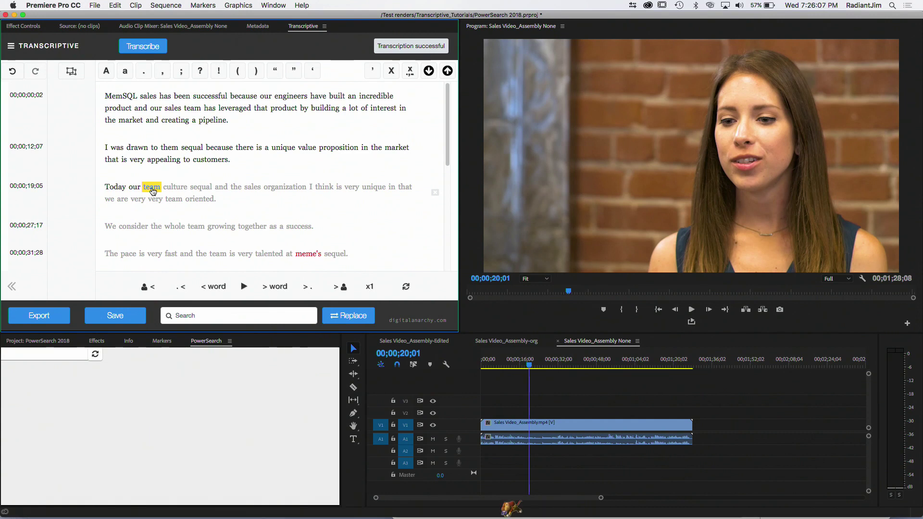
key("super+s")
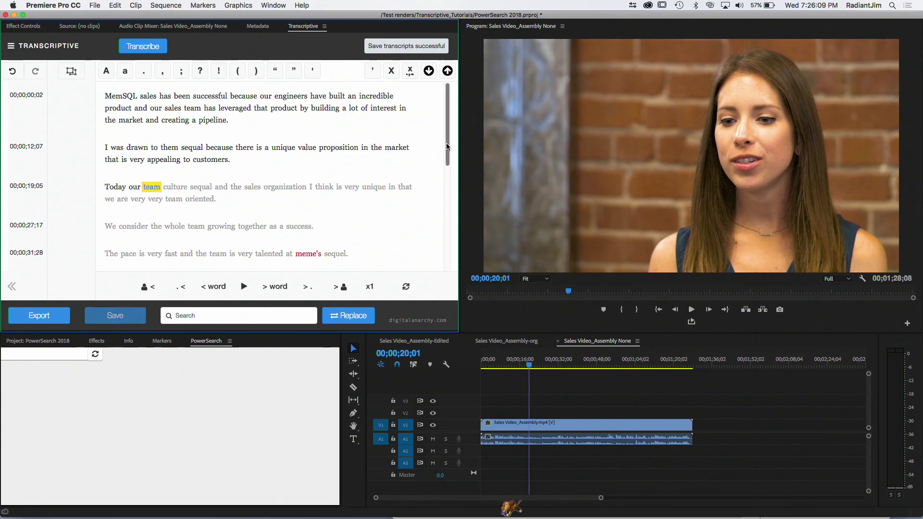
scroll(440, 188, "down", 5)
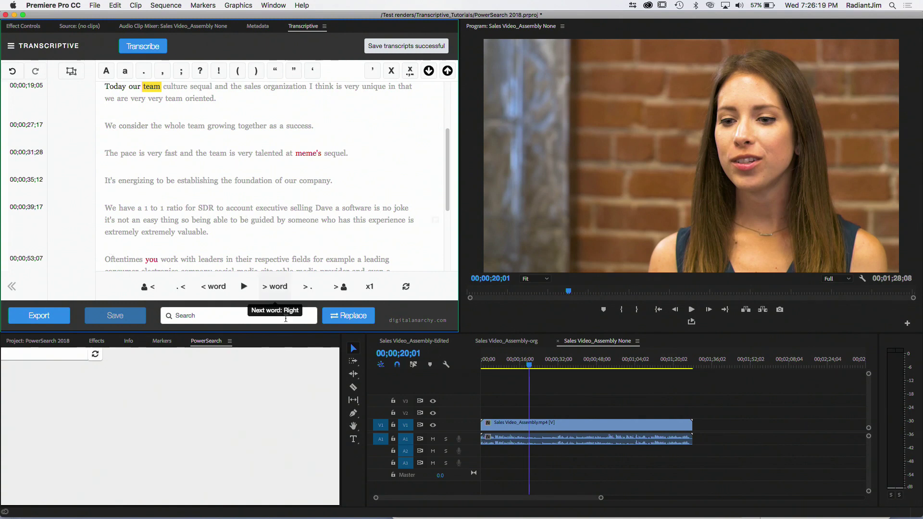
Step: Collapse the Find/Replace fields into Search and open the Export dialog's format list
left_click(356, 318)
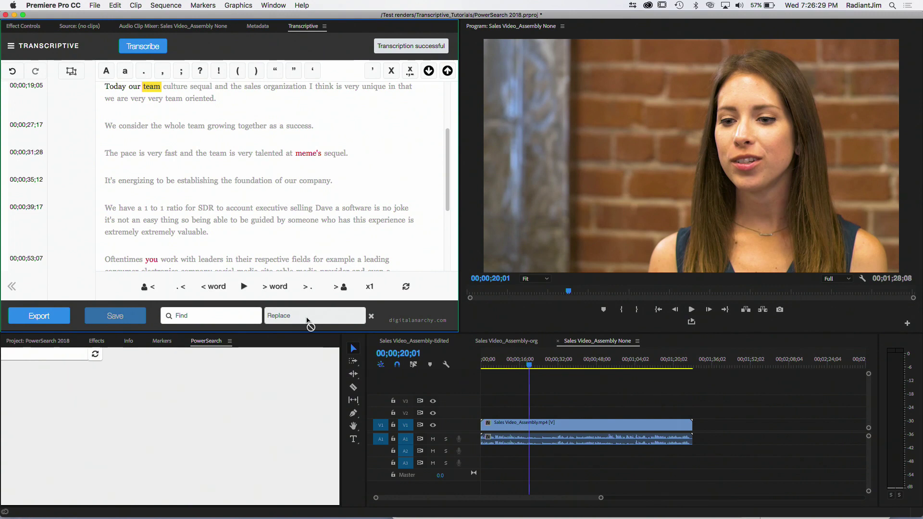
left_click(207, 318)
left_click(371, 316)
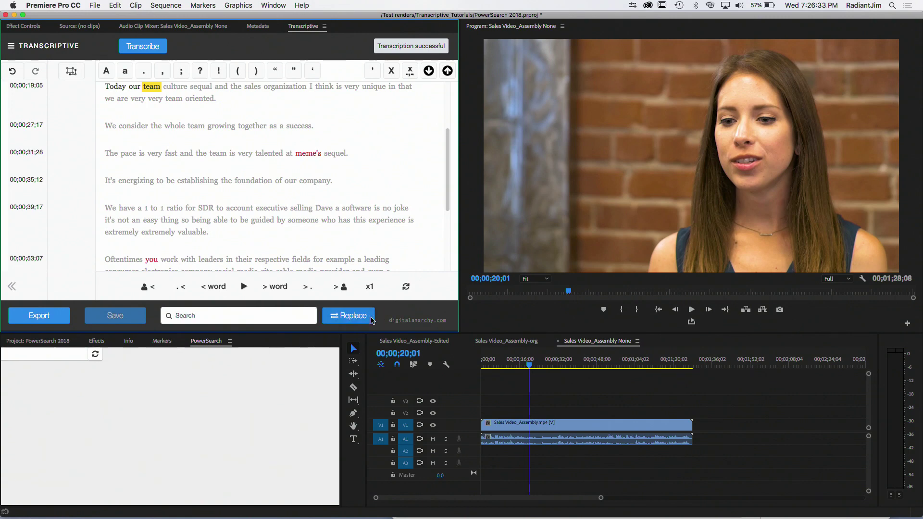
left_click(39, 315)
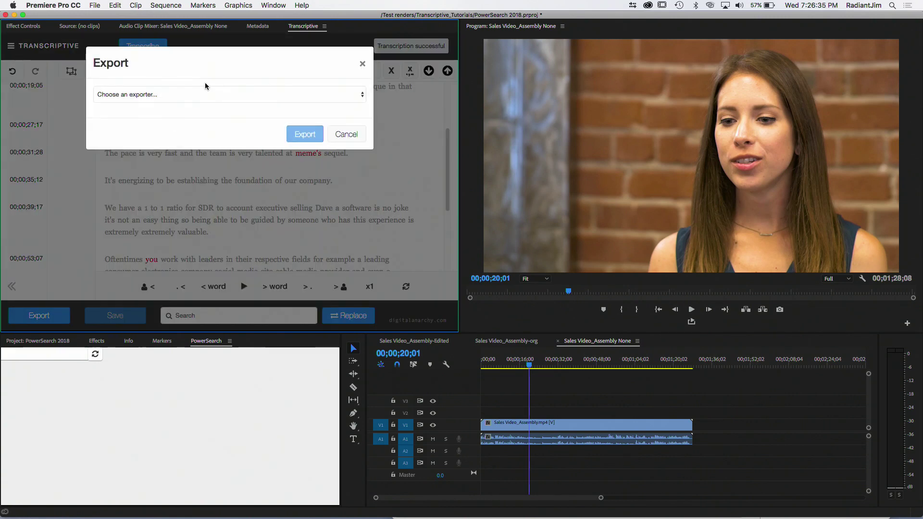
left_click(194, 92)
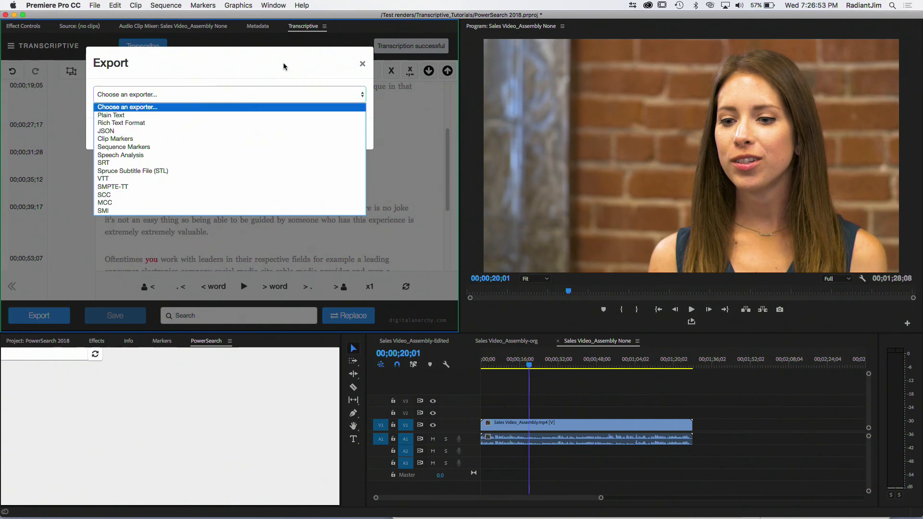
Step: Dismiss the exporter list and close the Export dialog without exporting anything
left_click(331, 70)
left_click(362, 64)
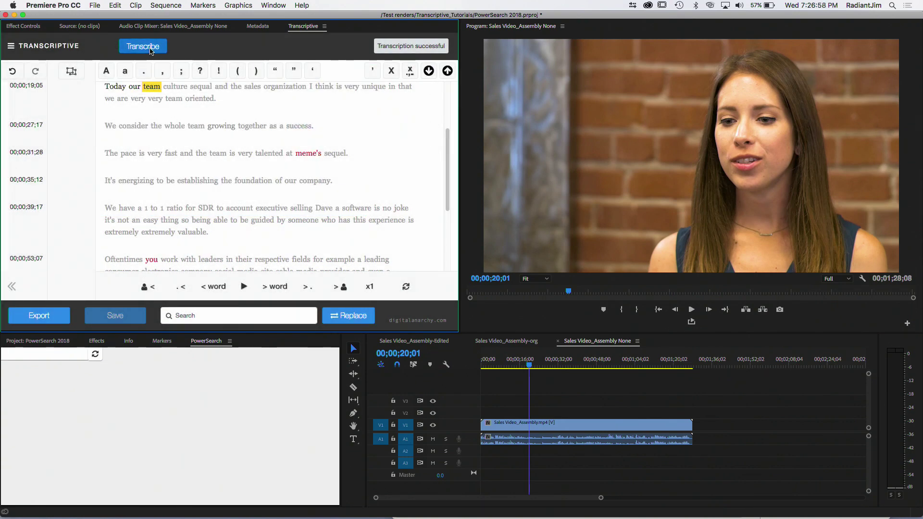
left_click(150, 48)
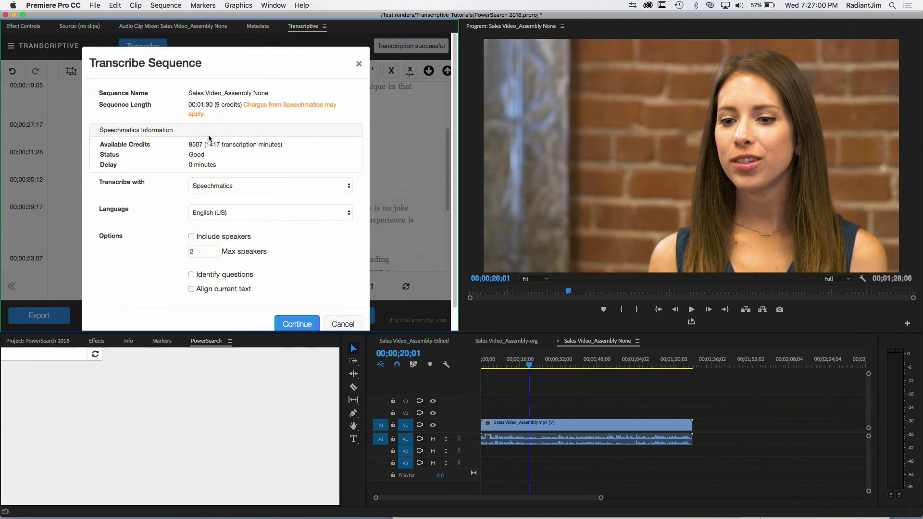
left_click(239, 213)
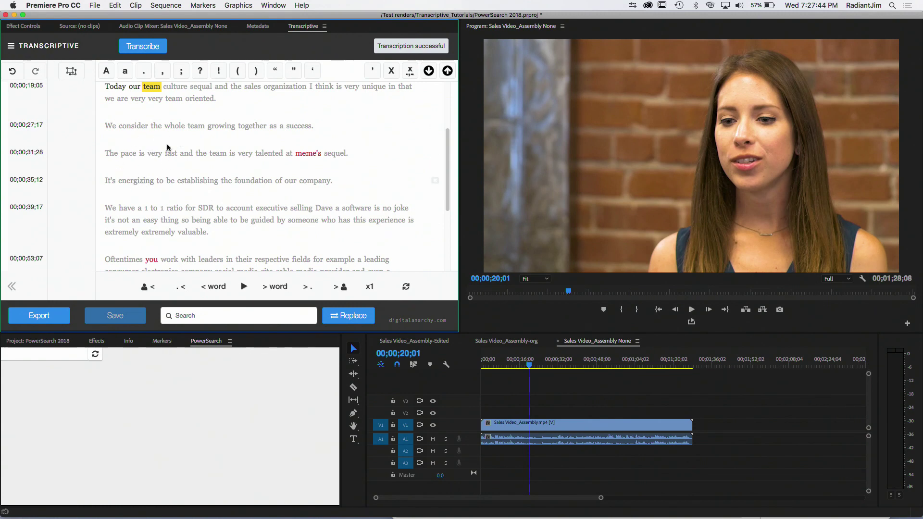
Step: Switch to Safari with Cmd+Tab to bring up the Transcriptive.com transcript page
key("super+Tab")
key("super+Tab")
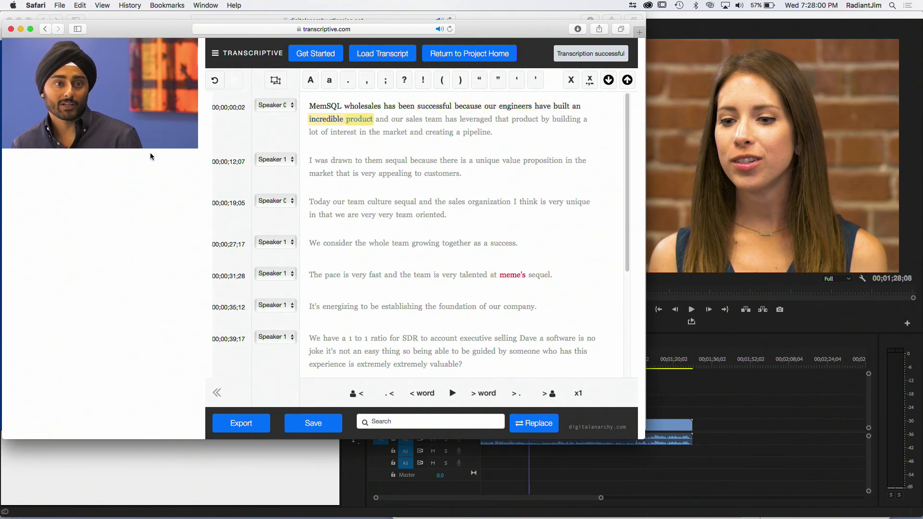
Step: Play the transcript from 'product', pause at 'market', and open the first paragraph for editing
left_click(30, 142)
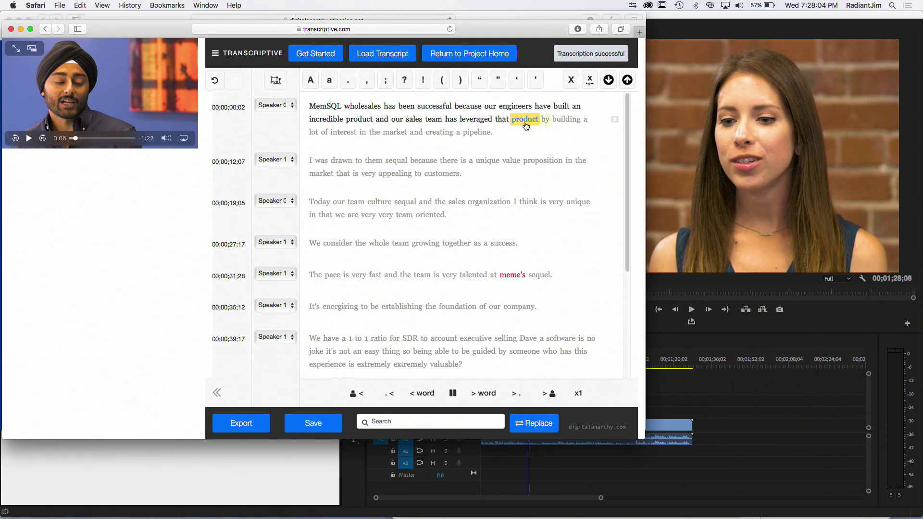
key("ctrl+space")
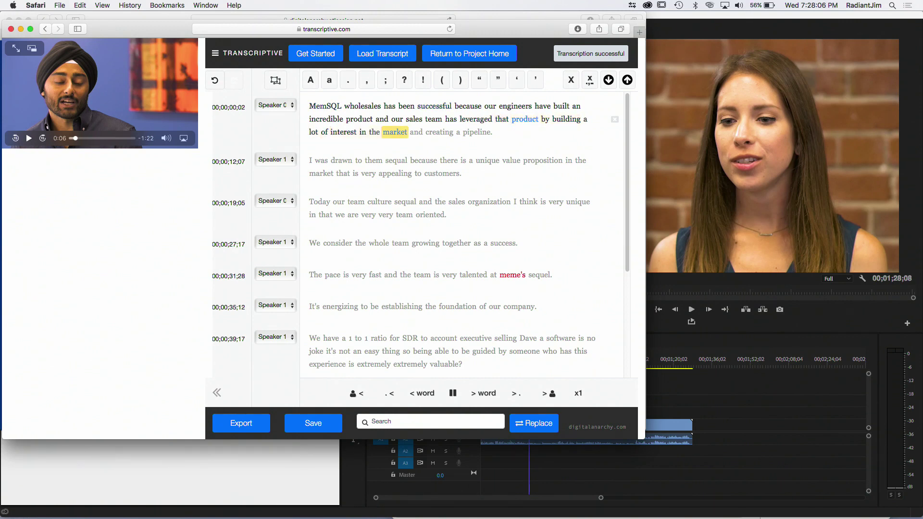
left_click(396, 139)
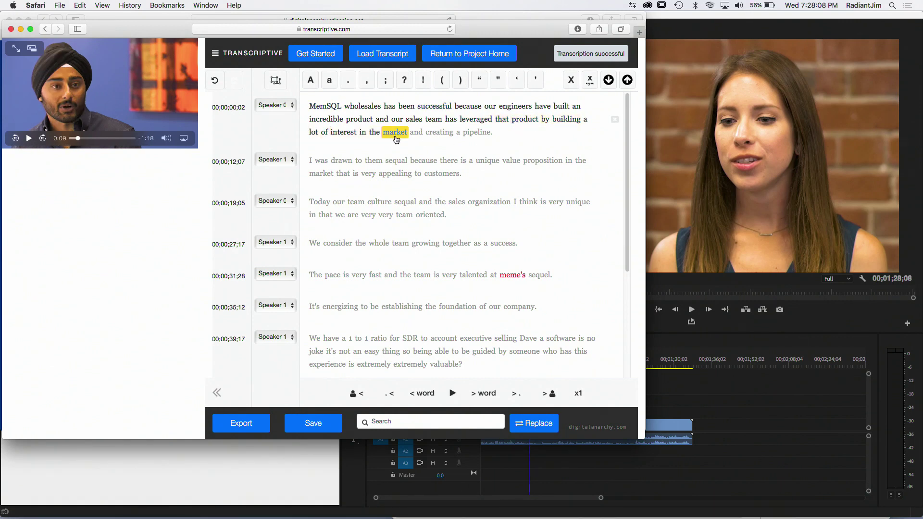
left_click(396, 139)
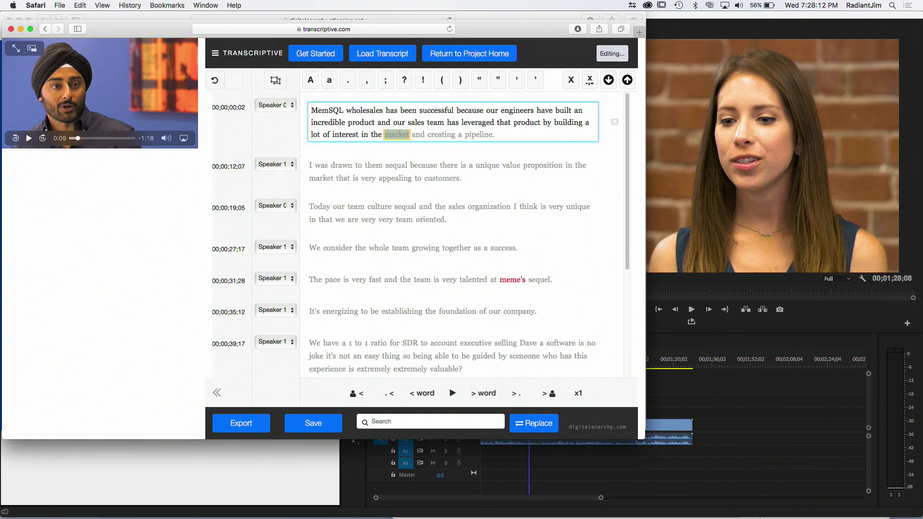
Step: Split the first paragraph after 'by building.' so 'A lot of interest…' starts at 00;00;09;02
key("Escape")
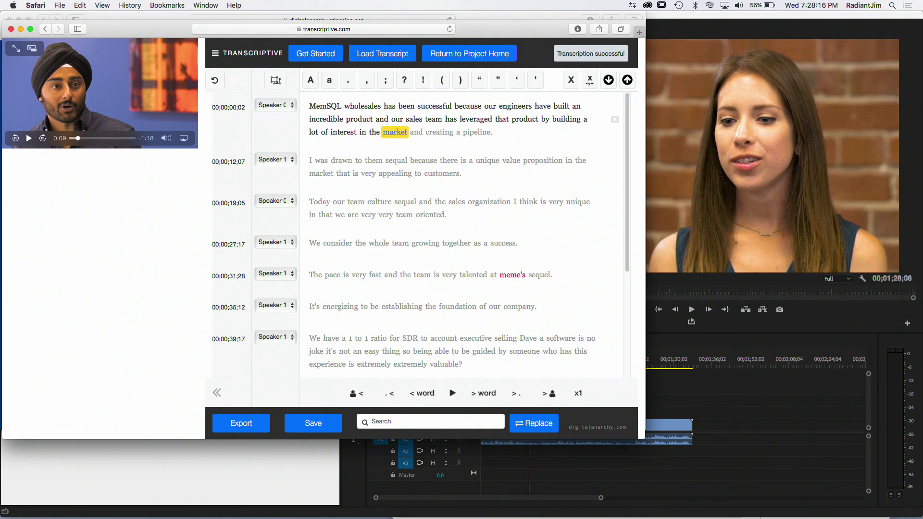
key("Left")
key("Left")
key("Left")
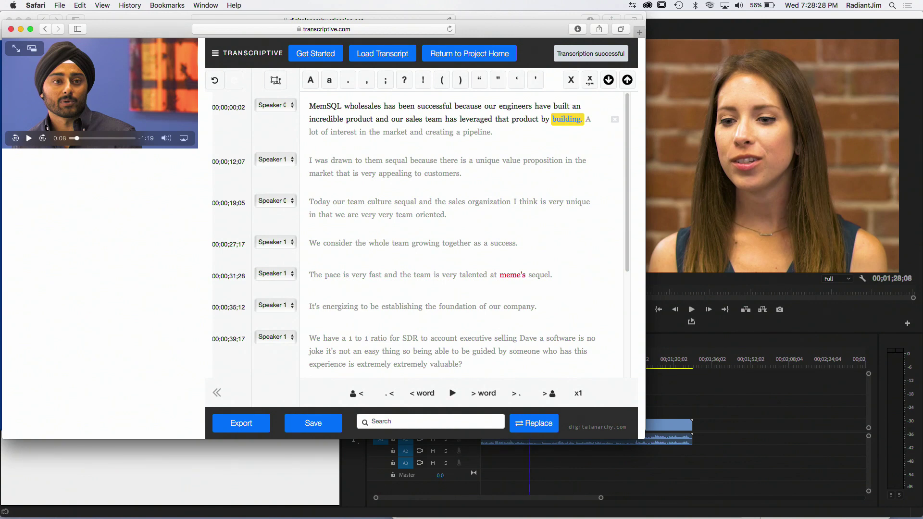
key("Return")
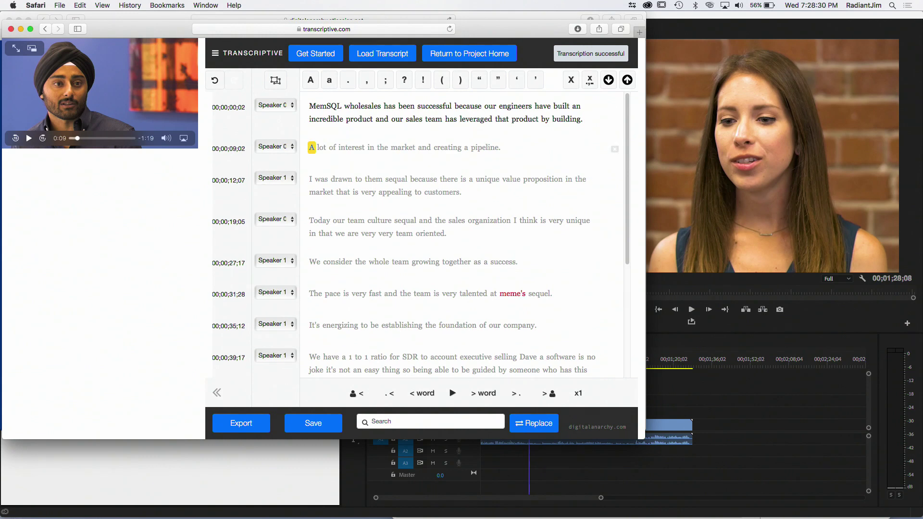